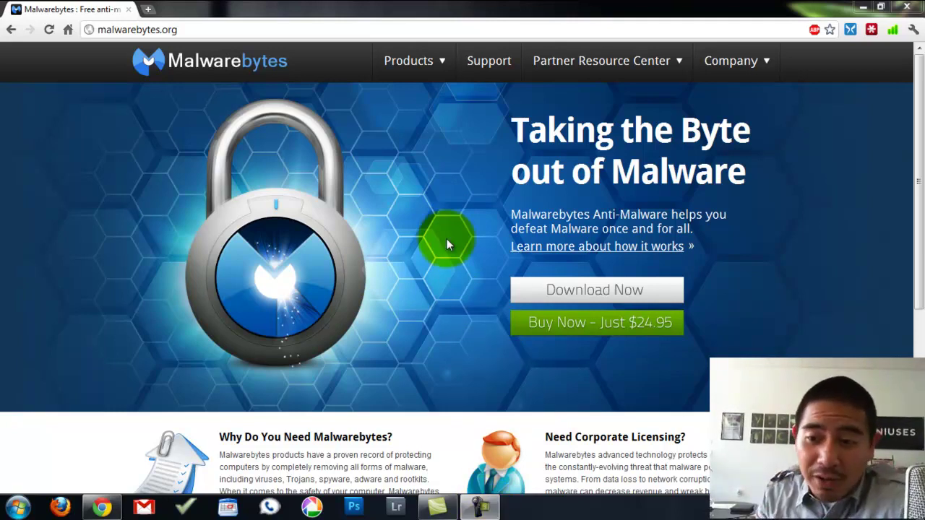
# Go to CNET's Malwarebytes Anti-Malware download page and start downloading the 9MB installer.
pyautogui.click(480, 510)
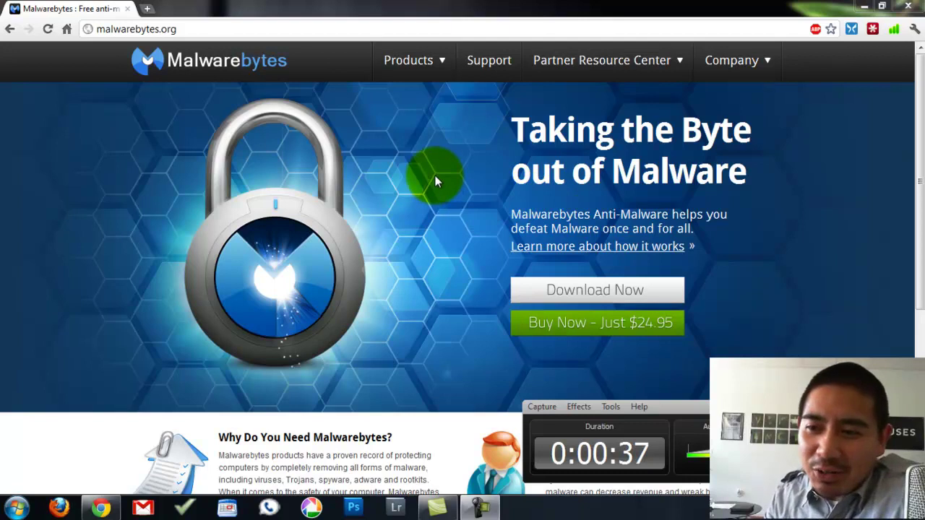
pyautogui.click(201, 29)
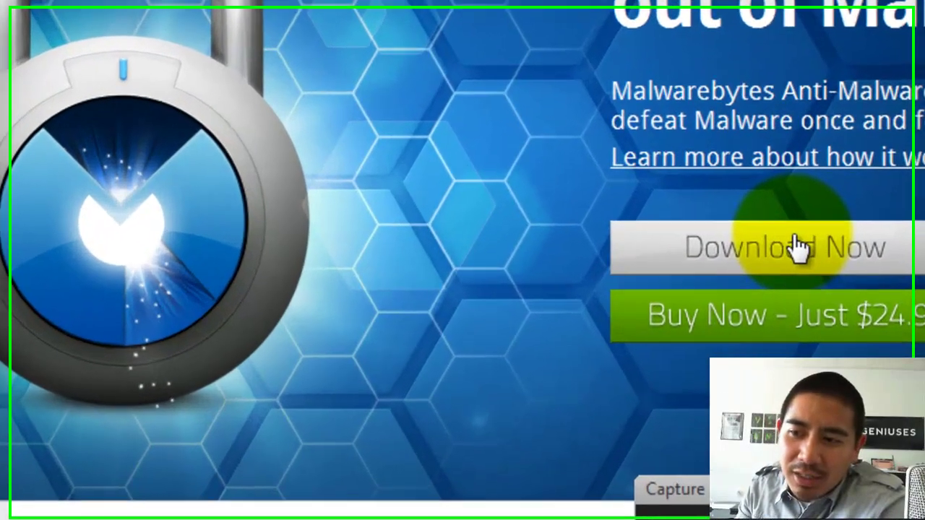
pyautogui.click(800, 246)
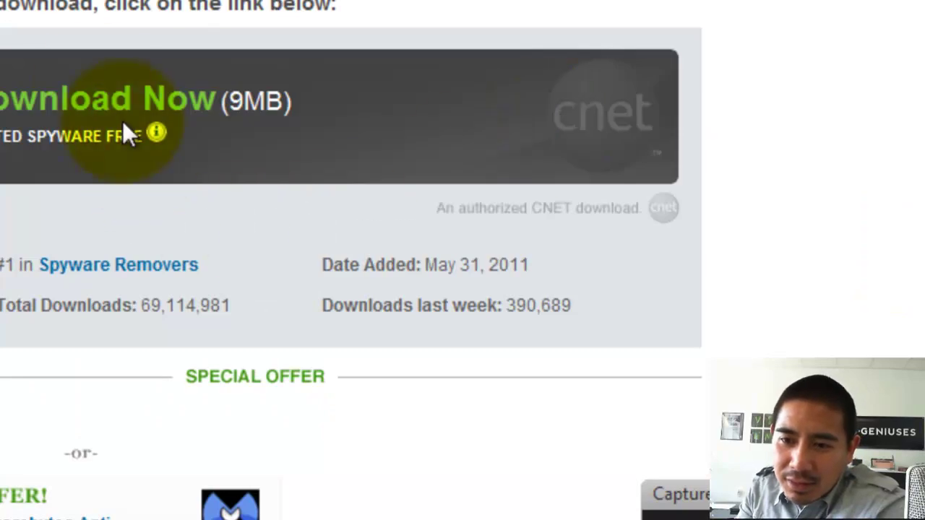
pyautogui.click(95, 97)
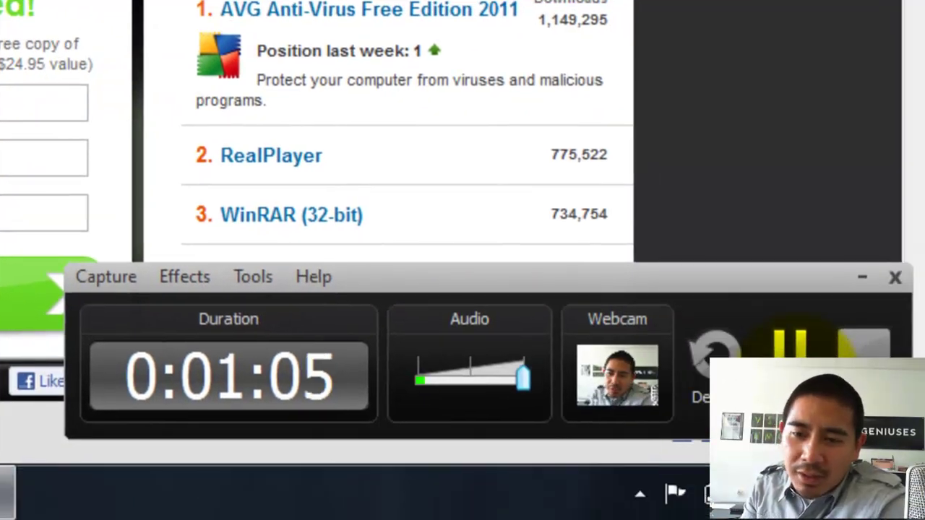
# Keep the downloaded mbam-setup-1.51.0.exe despite the warning and run it.
pyautogui.click(6, 485)
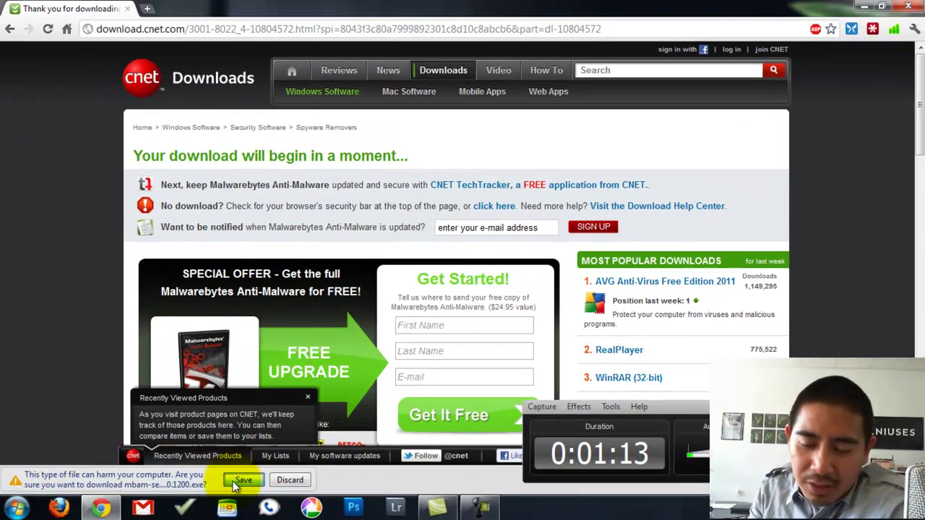
pyautogui.click(232, 481)
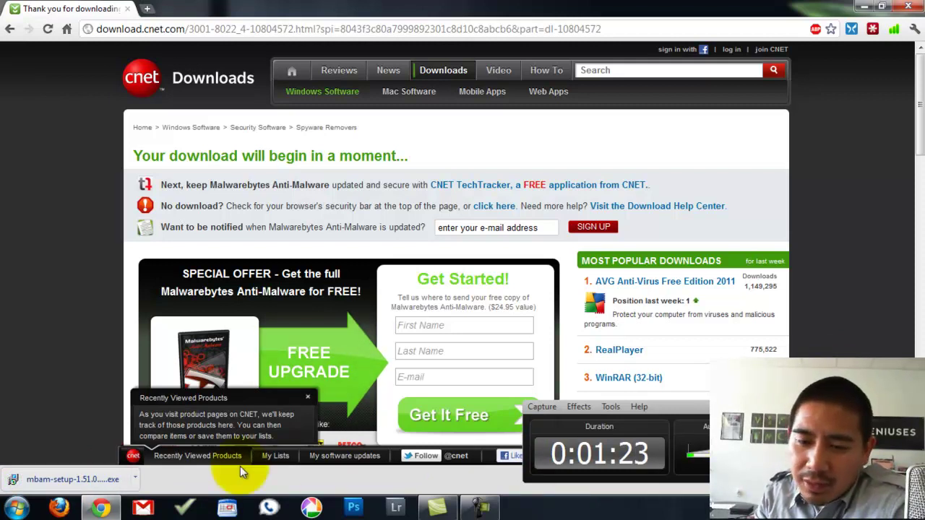
pyautogui.click(74, 480)
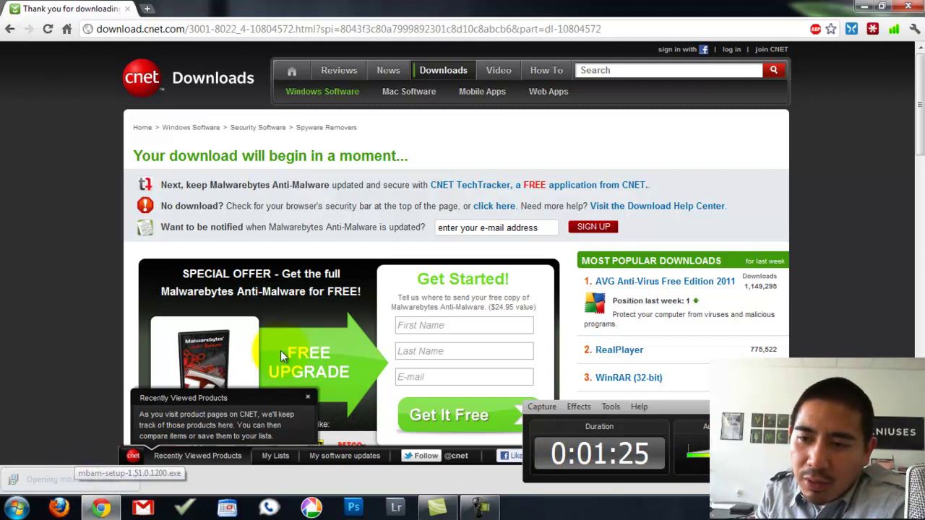
pyautogui.click(499, 264)
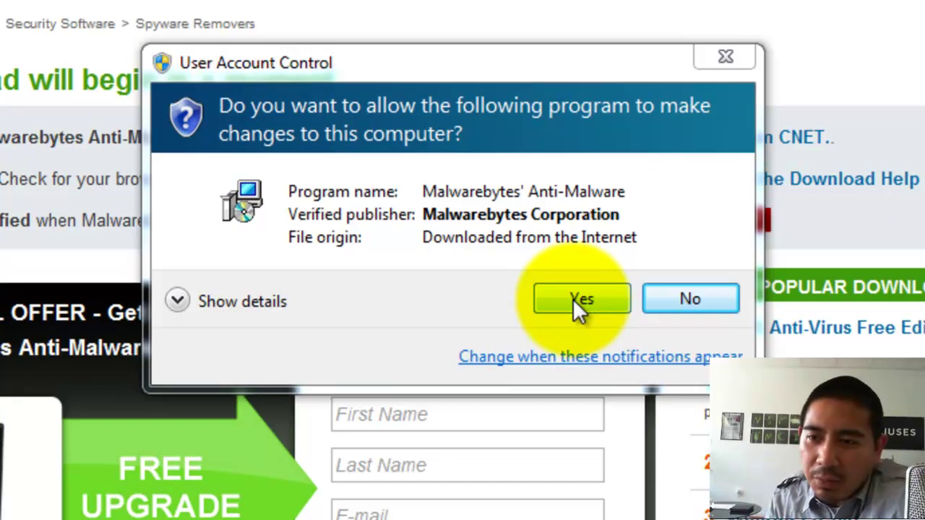
# Approve the permission prompt, choose English as the setup language, and accept the licence agreement.
pyautogui.click(535, 275)
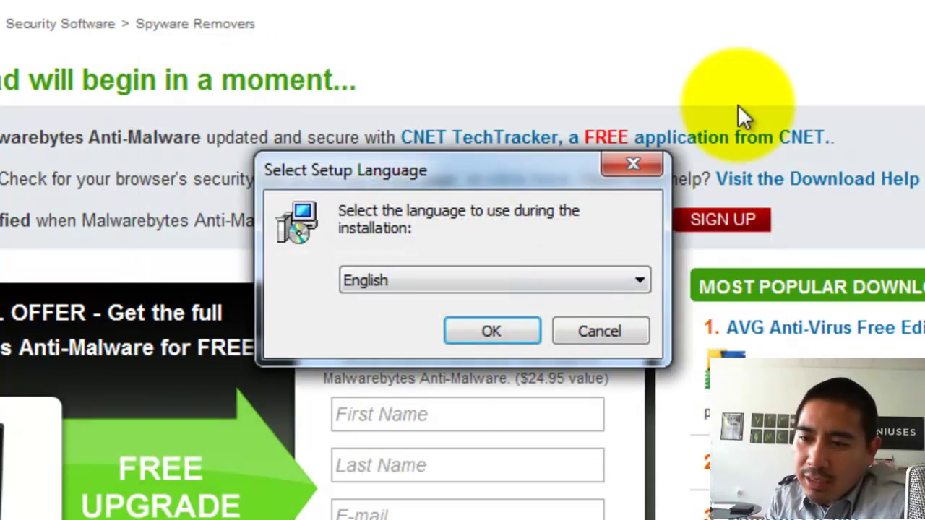
pyautogui.click(485, 333)
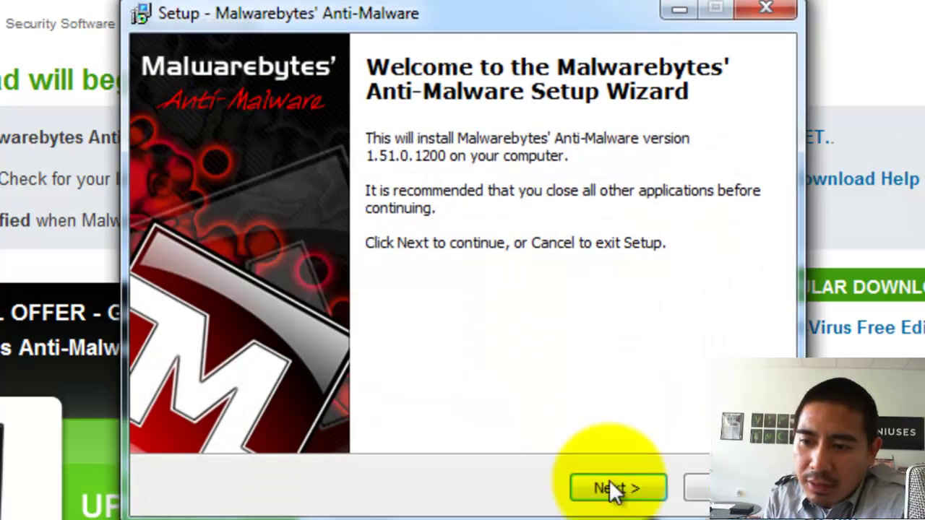
pyautogui.click(611, 488)
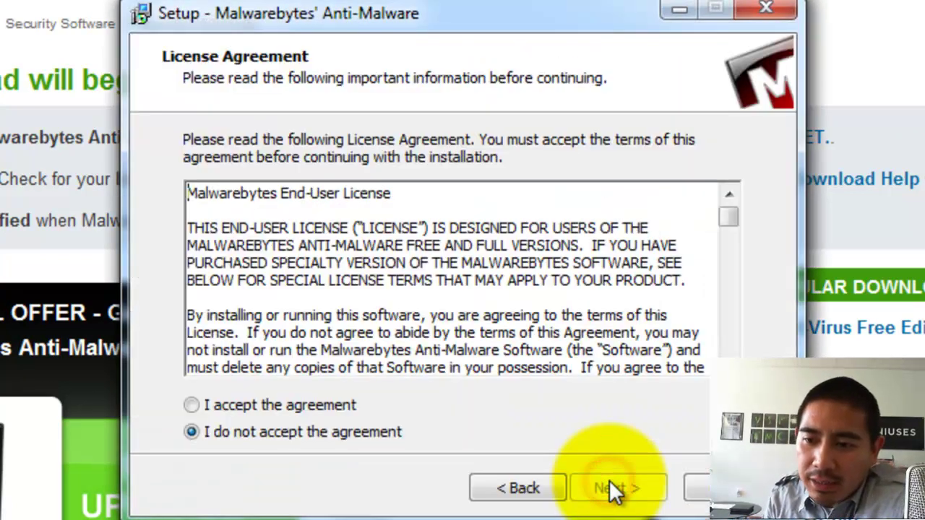
pyautogui.click(285, 405)
pyautogui.click(600, 486)
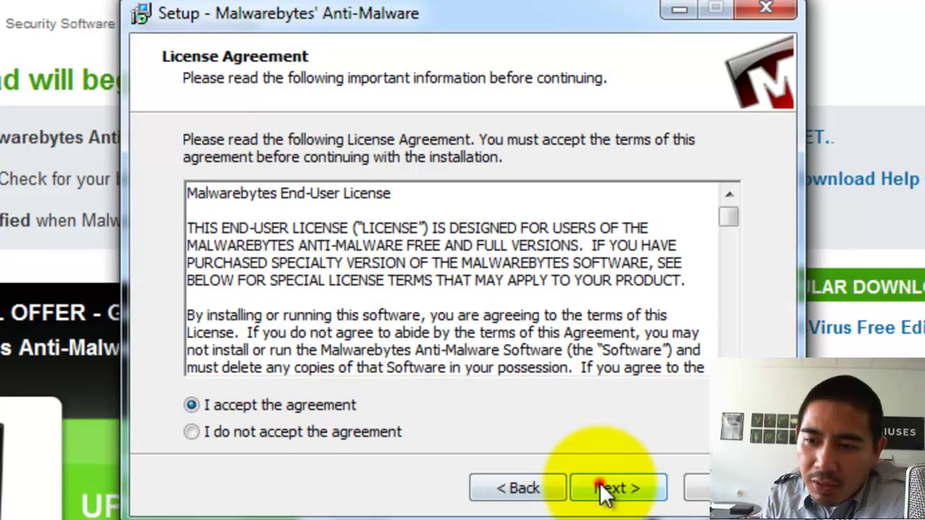
# Keep the default install and Start Menu folders, skip the desktop icon, and install.
pyautogui.click(600, 483)
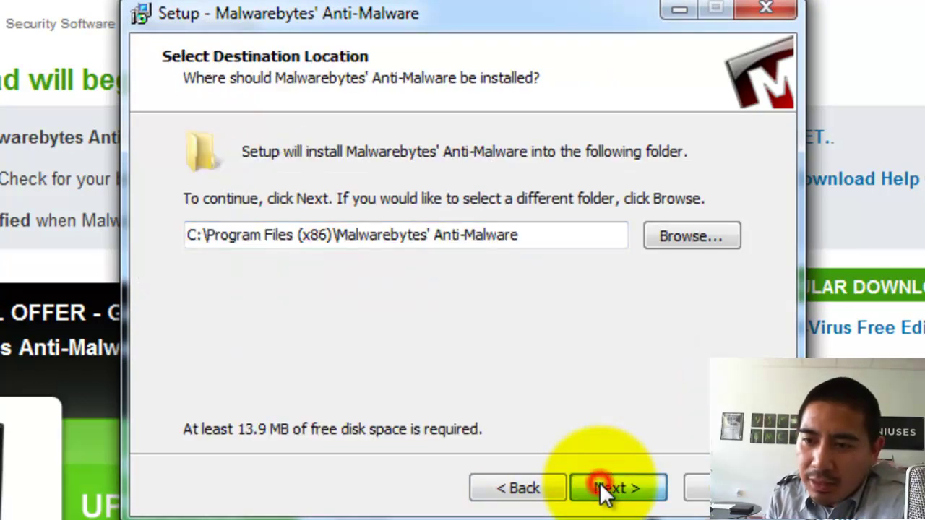
pyautogui.click(600, 483)
pyautogui.click(600, 483)
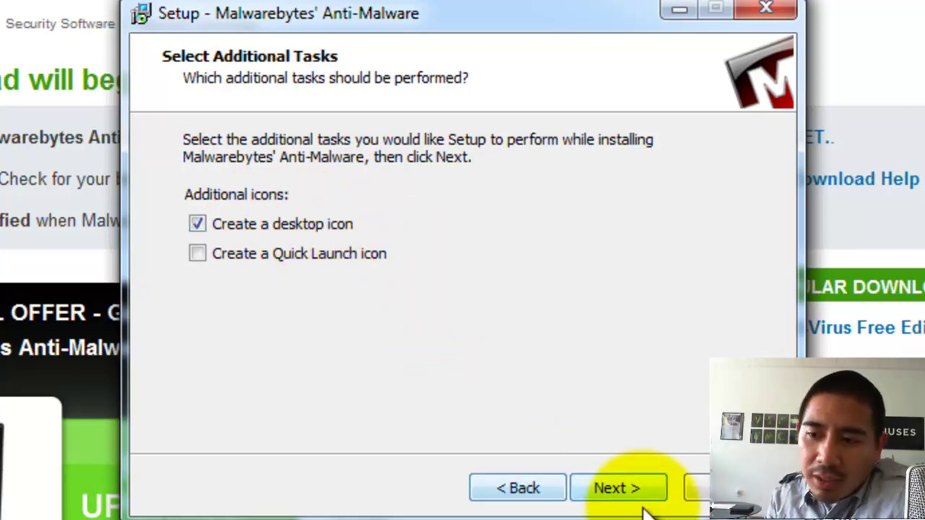
pyautogui.click(279, 226)
pyautogui.click(617, 491)
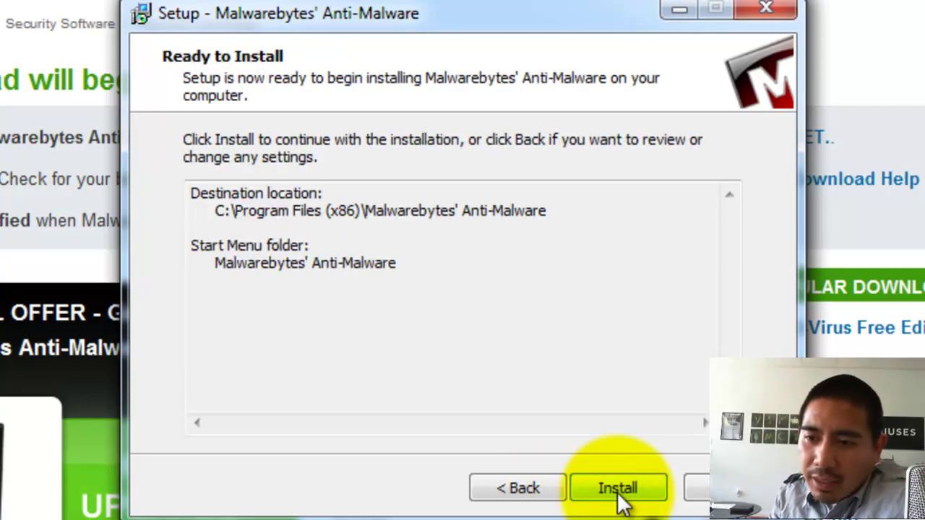
pyautogui.click(617, 492)
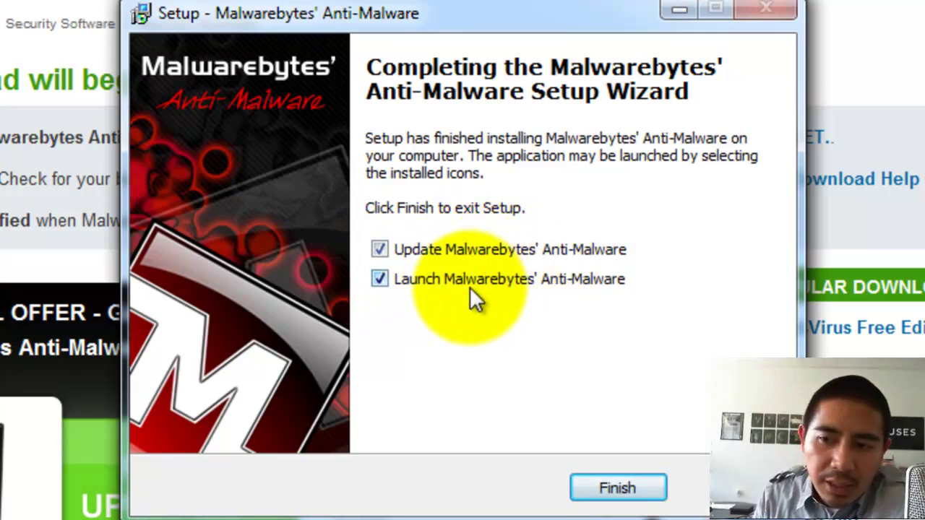
# Finish setup with update and launch, then confirm the database update from 6705 to 7035.
pyautogui.click(620, 490)
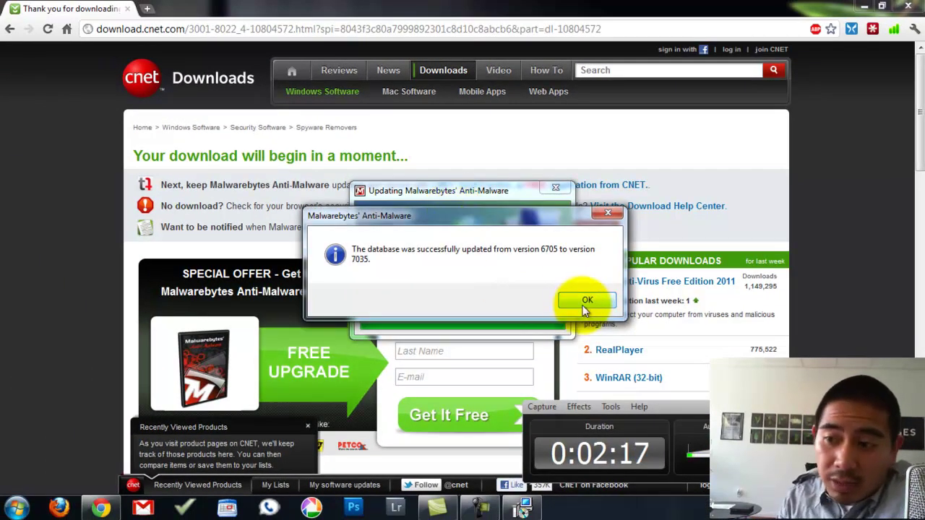
pyautogui.click(586, 307)
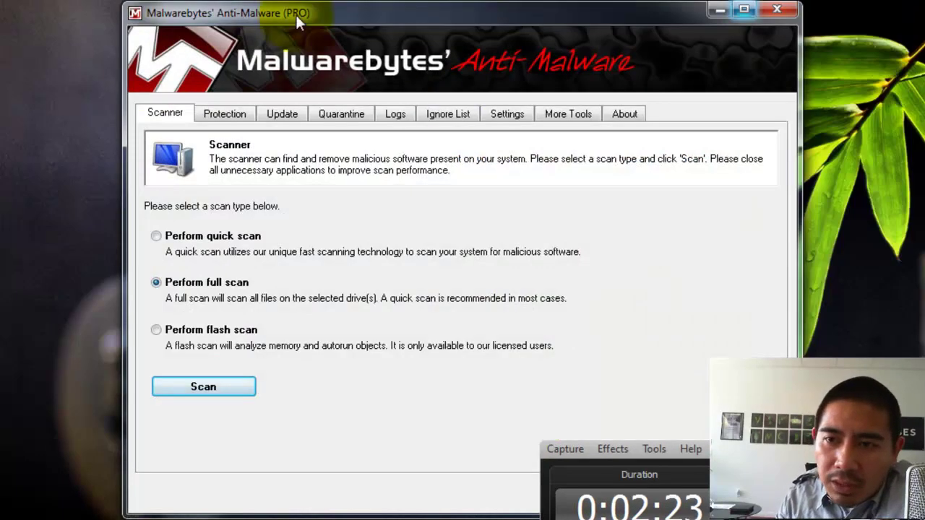
# Select Perform quick scan on the Scanner tab and start the scan.
pyautogui.click(273, 117)
pyautogui.click(221, 114)
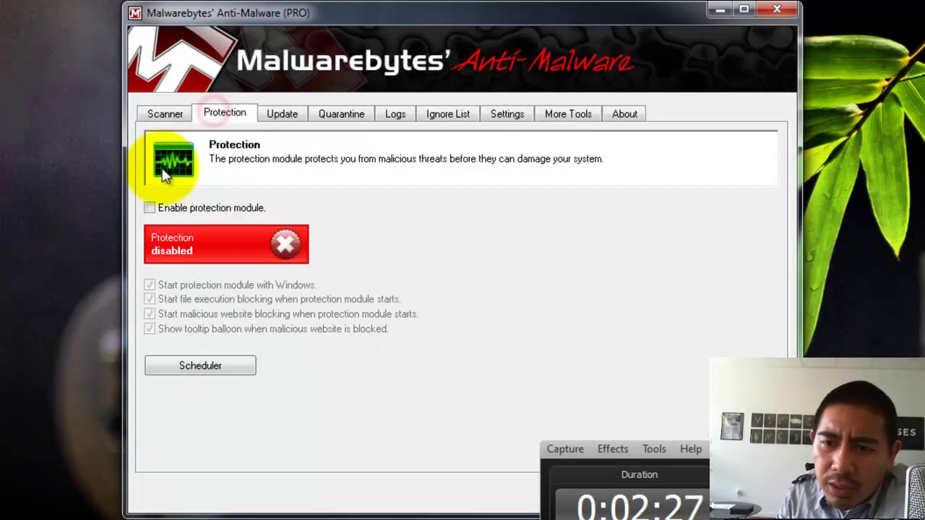
pyautogui.click(163, 112)
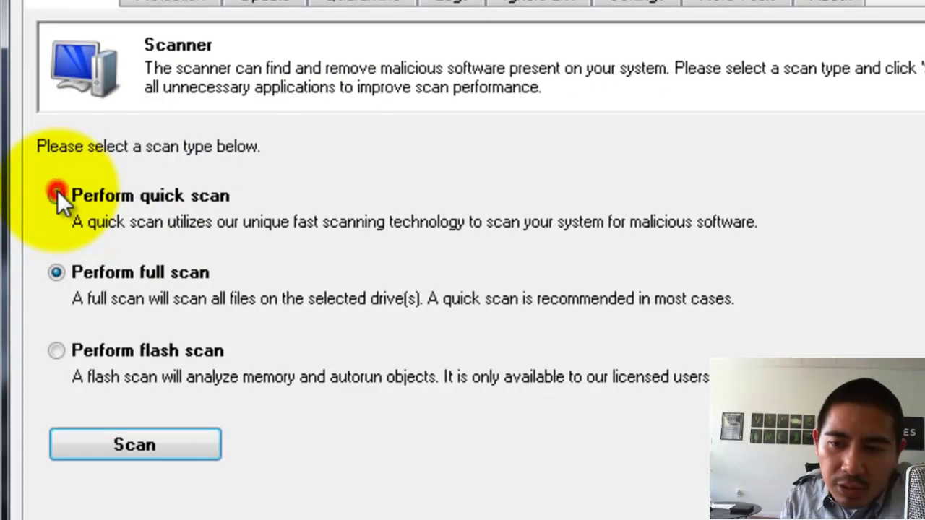
pyautogui.click(157, 236)
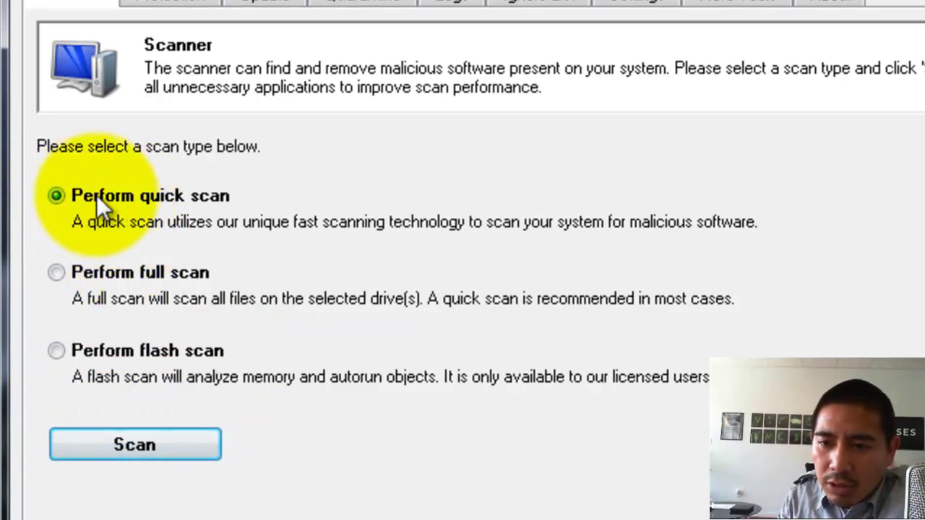
pyautogui.click(151, 428)
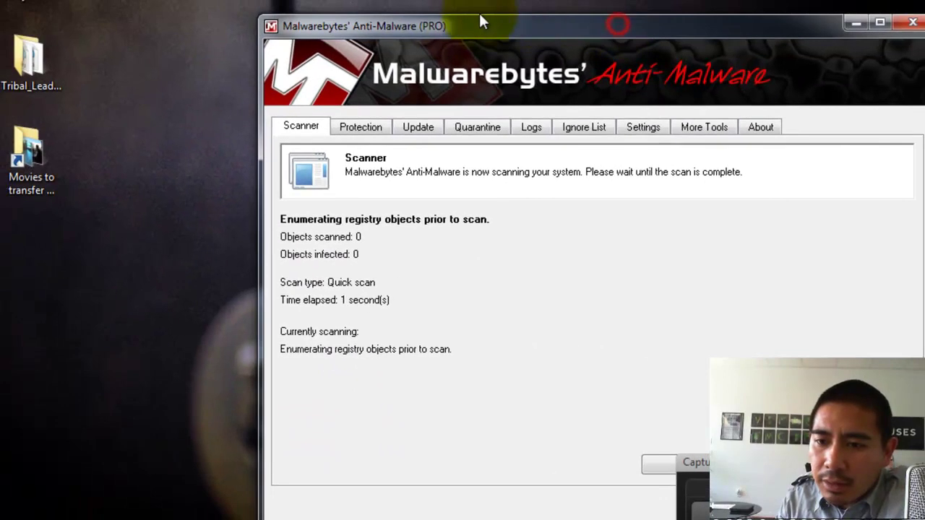
pyautogui.moveTo(577, 28); pyautogui.dragTo(547, 24)
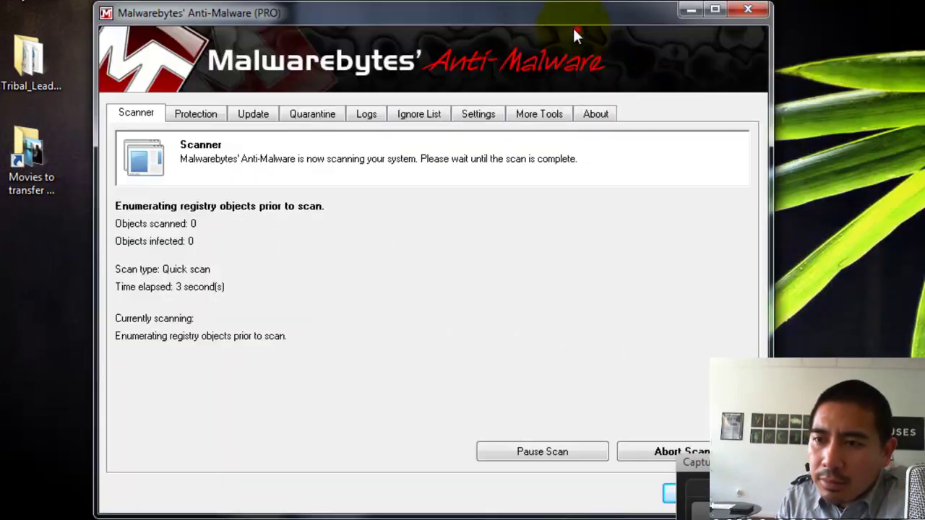
# Abort the quick scan after 273 objects with no infections, then close the scan log.
pyautogui.click(641, 451)
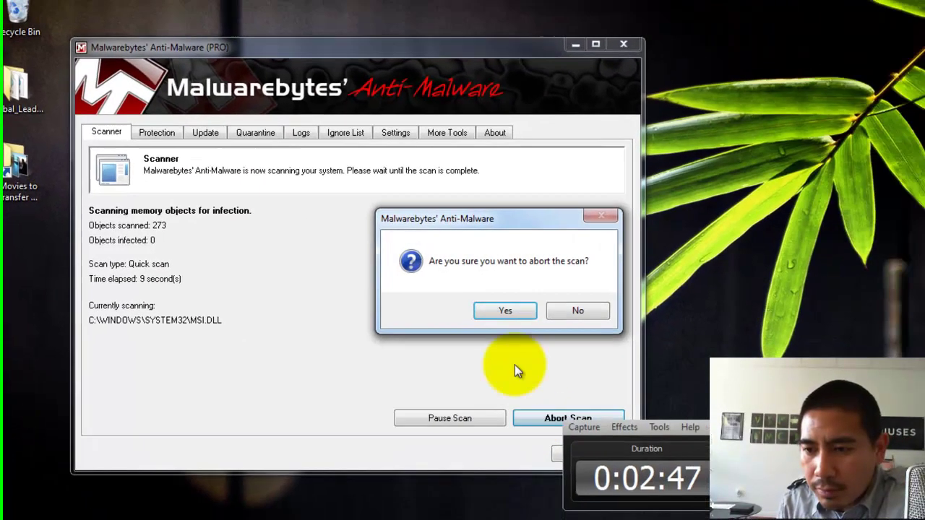
pyautogui.click(601, 323)
pyautogui.click(556, 312)
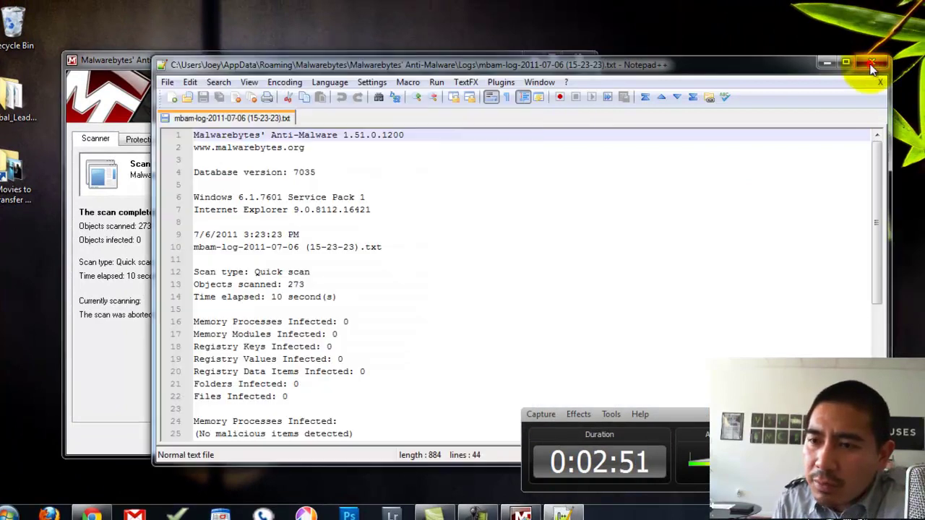
pyautogui.click(871, 62)
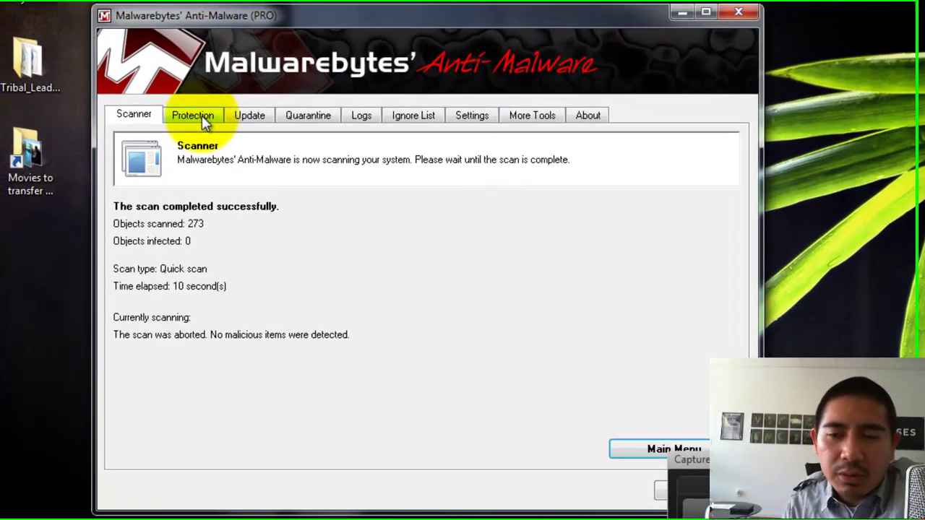
# Show the Protection page, where the real-time protection module is still disabled.
pyautogui.click(164, 136)
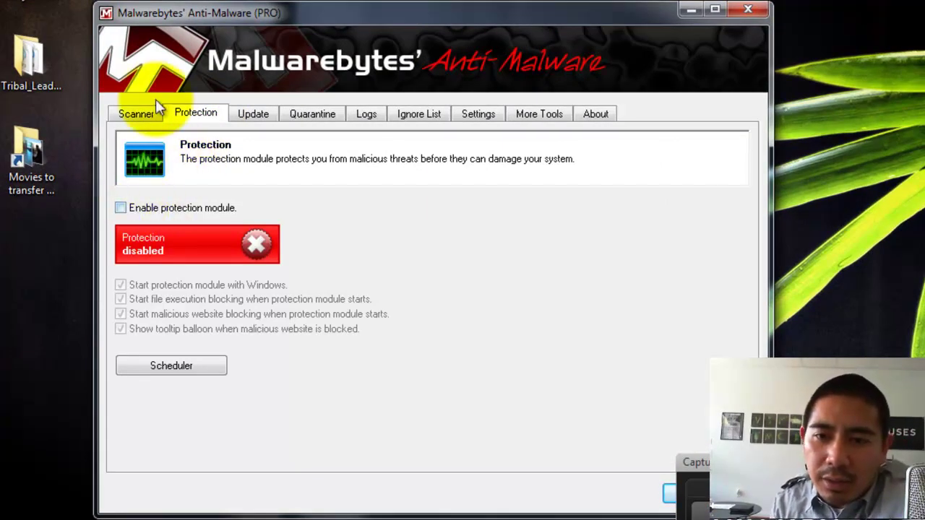
pyautogui.click(139, 115)
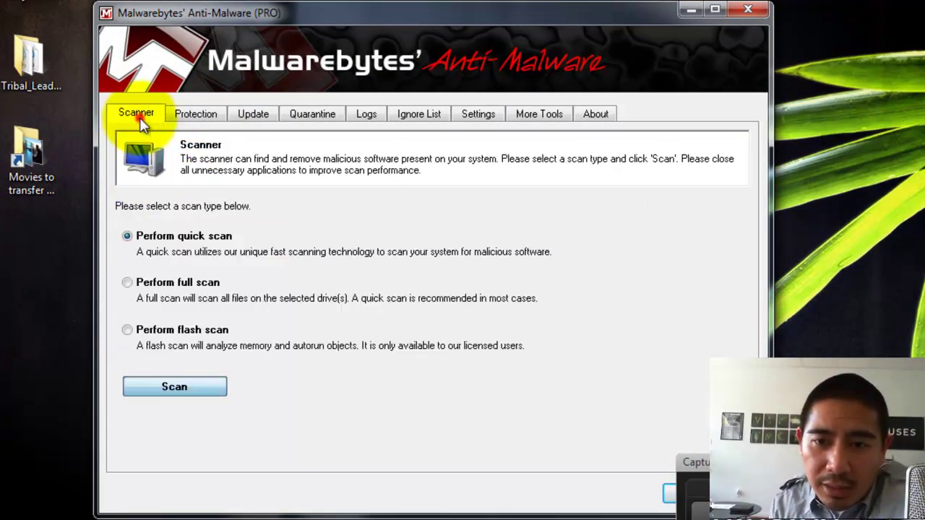
pyautogui.click(194, 118)
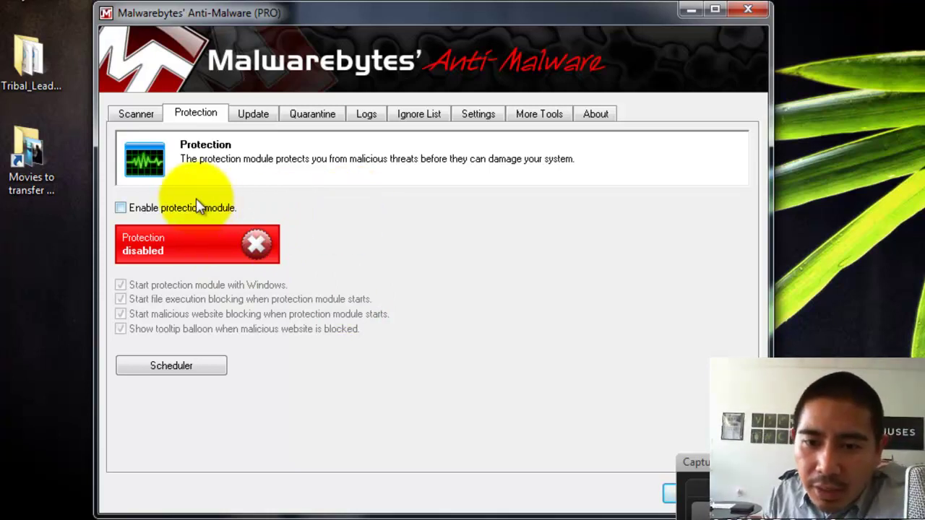
# Enable the real-time protection module and view the Scheduler's daily Update task.
pyautogui.click(119, 208)
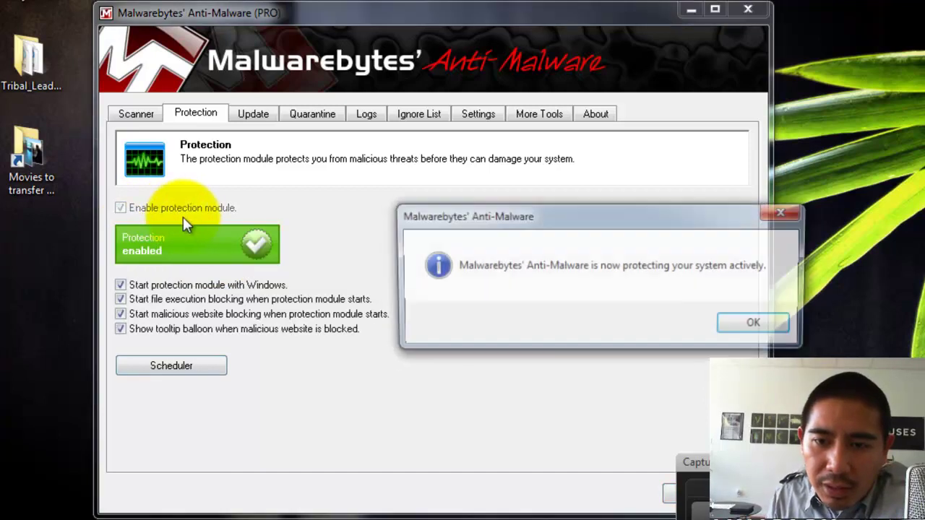
pyautogui.click(749, 323)
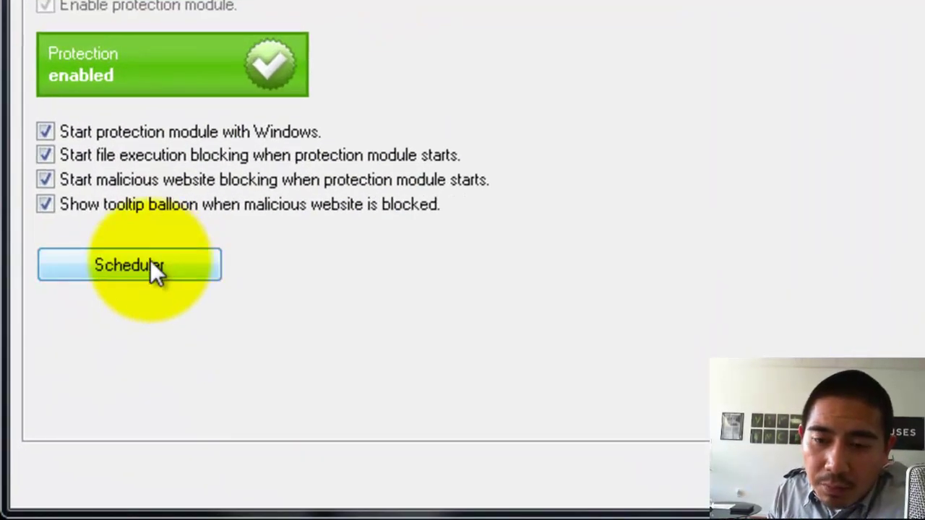
pyautogui.click(128, 254)
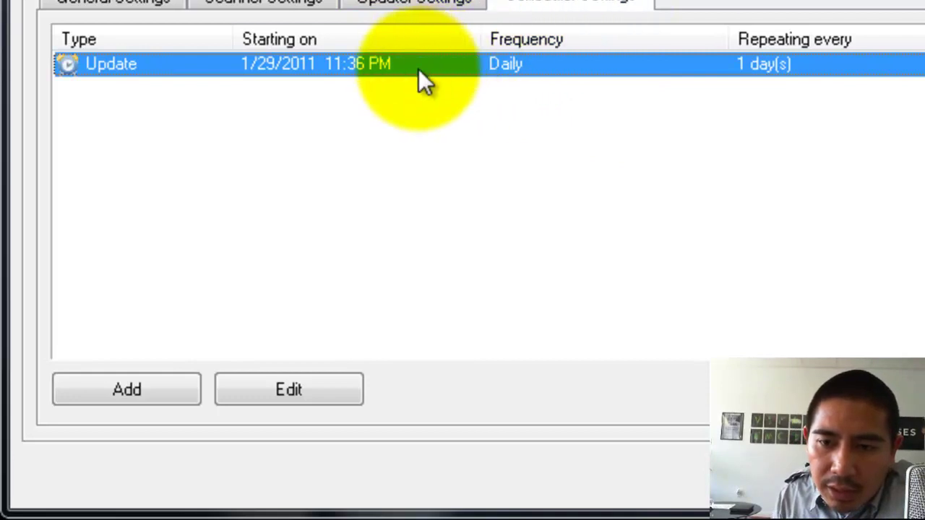
# Change the scheduled Update task from Daily to Hourly, repeating every 1 hour, and save it.
pyautogui.click(249, 390)
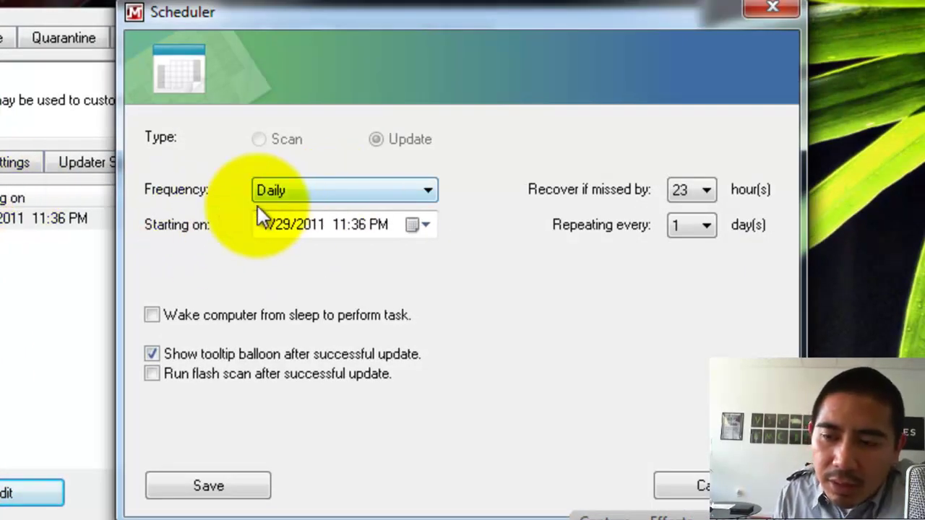
pyautogui.click(393, 189)
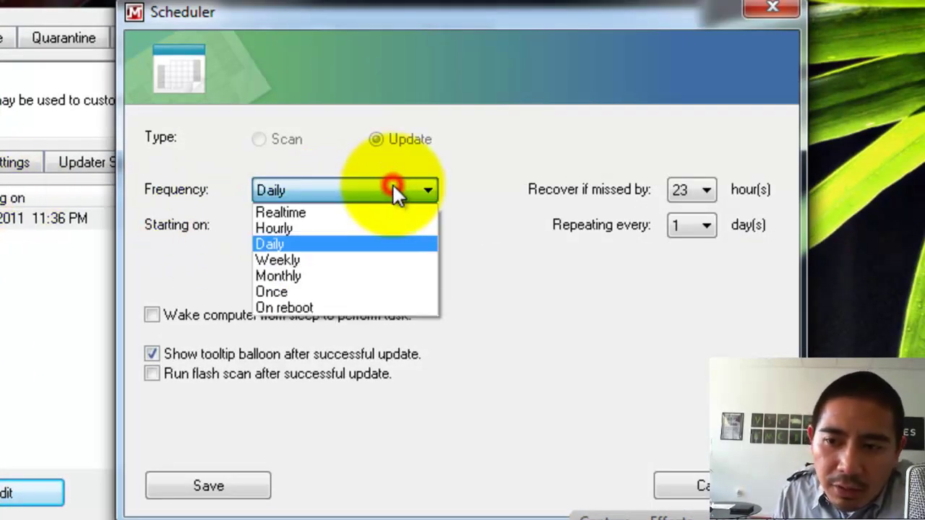
pyautogui.click(303, 225)
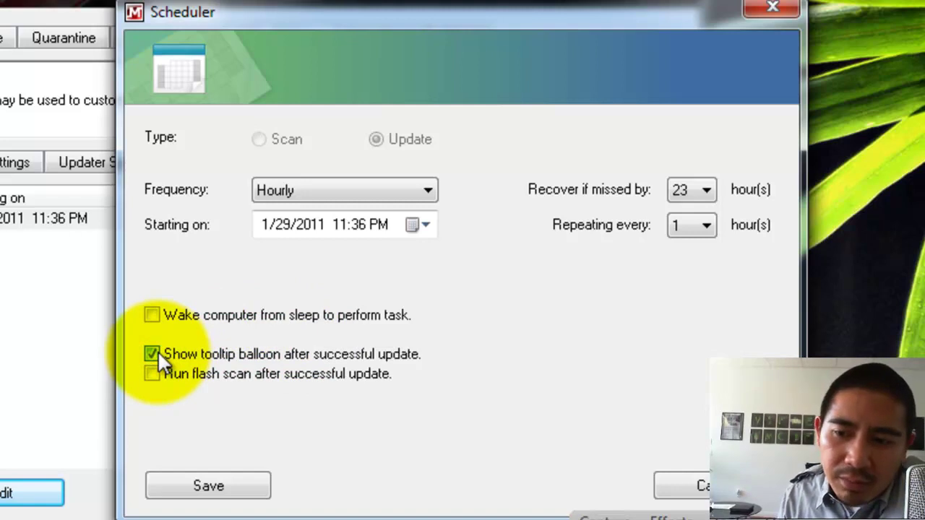
pyautogui.click(192, 484)
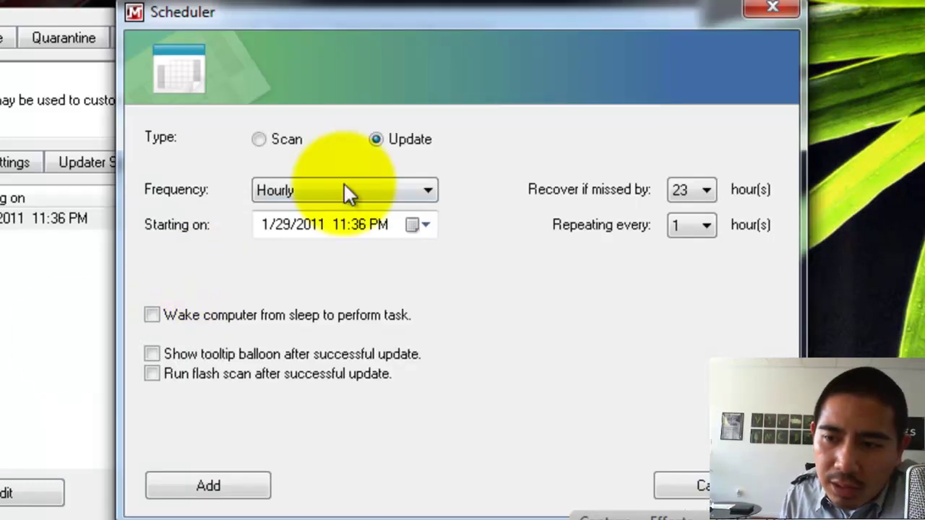
# Set the new scheduled task to a Scan type, daily Quick scan starting at 3:00 AM.
pyautogui.click(262, 138)
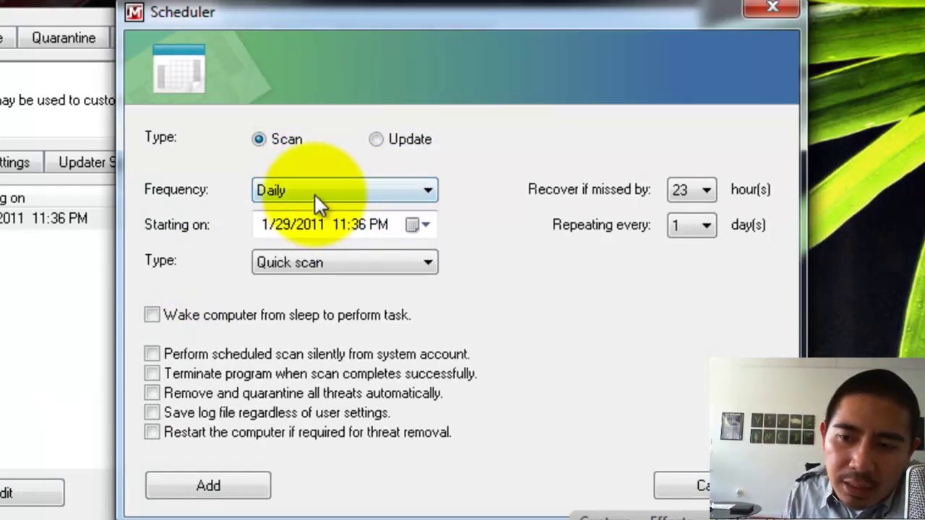
pyautogui.click(340, 225)
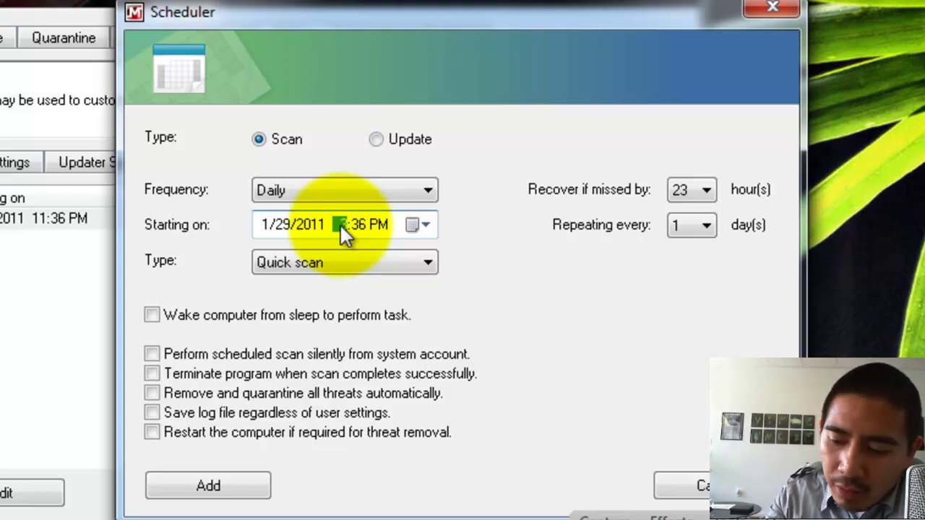
pyautogui.click(354, 225)
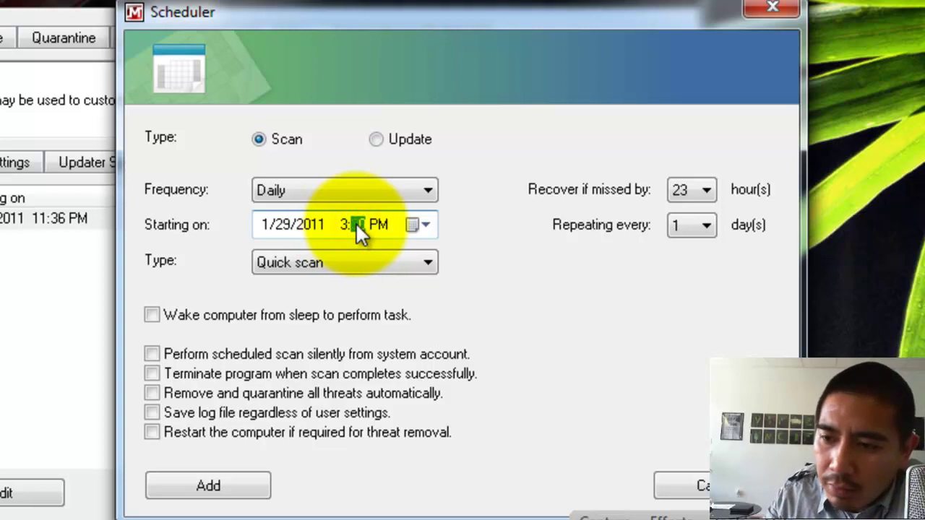
pyautogui.click(375, 224)
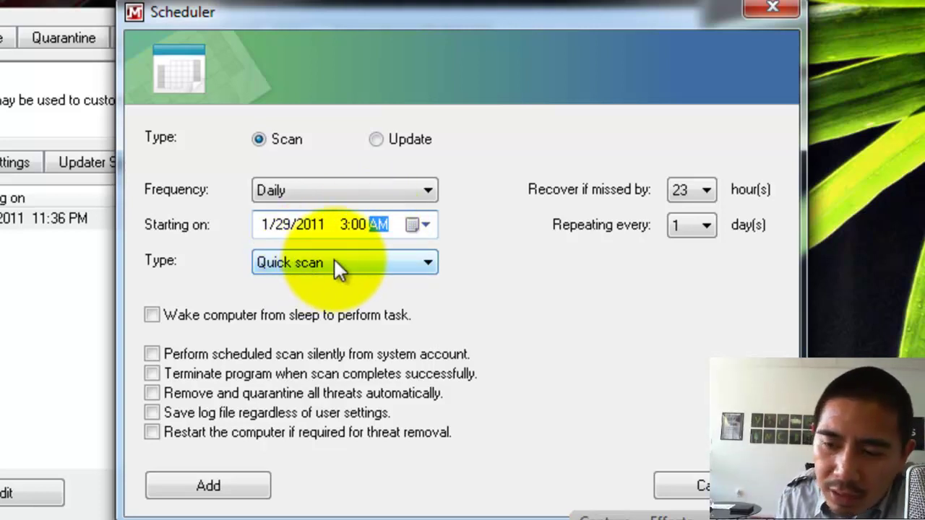
# Let the 3:00 AM quick scan wake the computer and run silently, then add it.
pyautogui.click(166, 320)
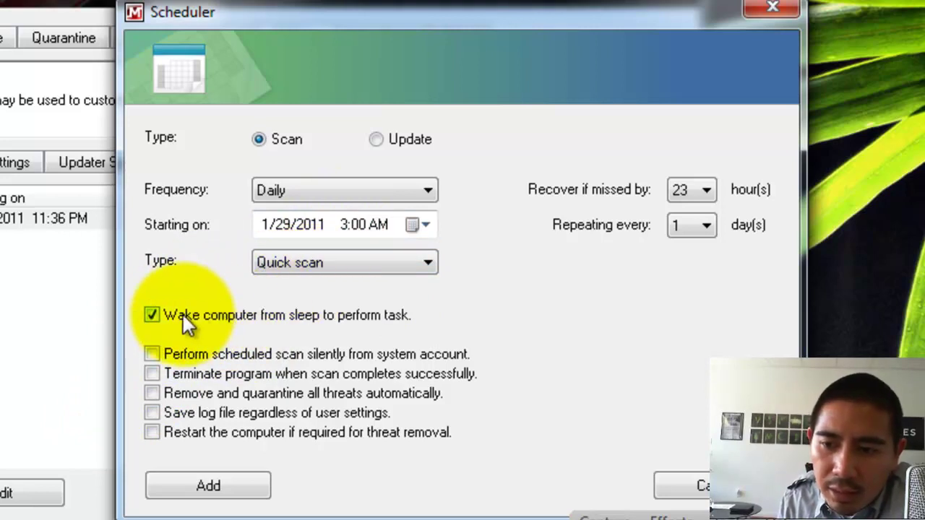
pyautogui.click(158, 350)
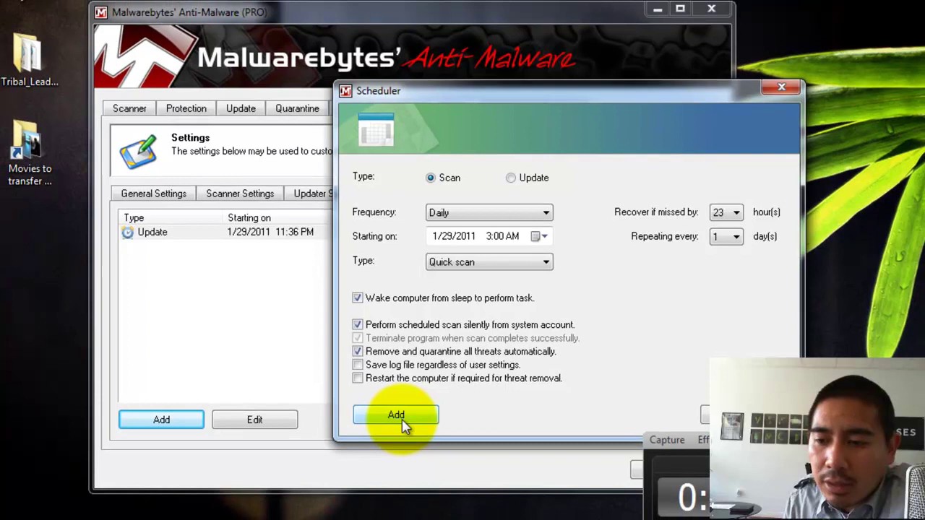
pyautogui.click(221, 497)
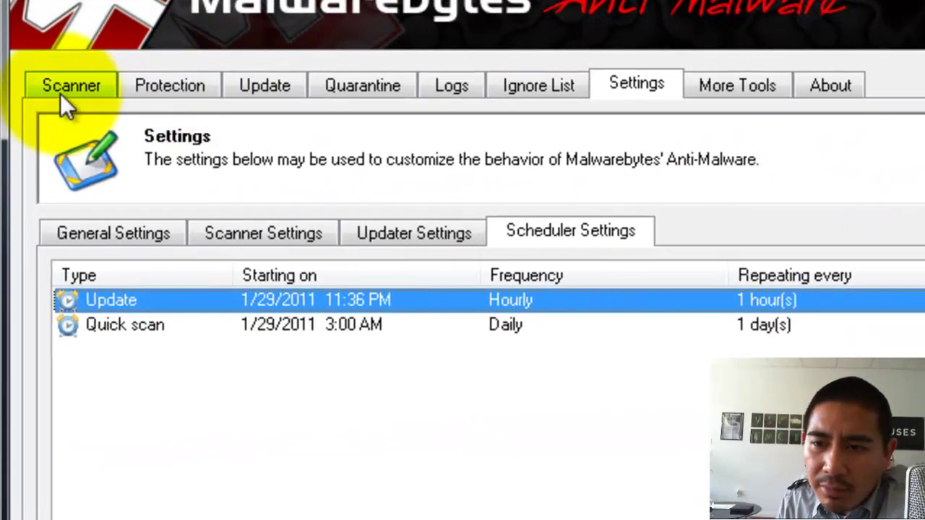
# On the Scanner page, close the full-scan drive chooser without scanning and reselect Perform quick scan.
pyautogui.click(60, 94)
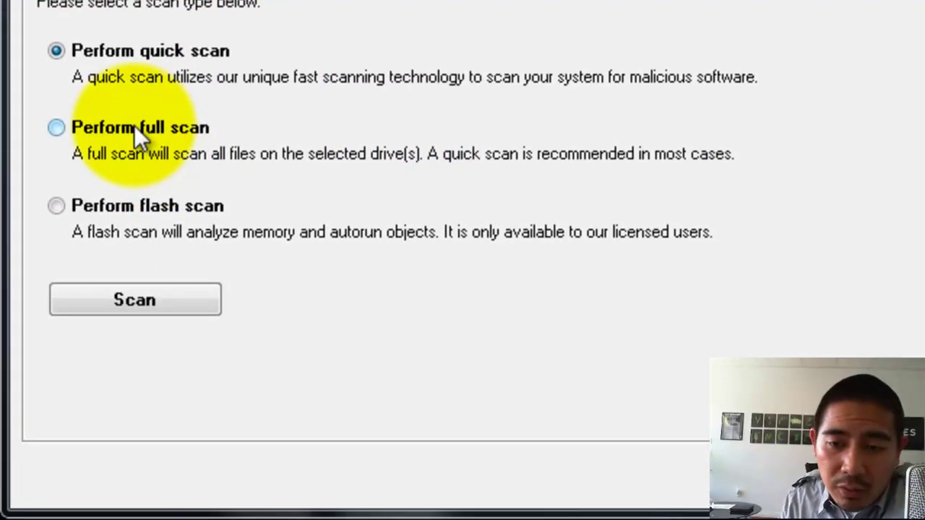
pyautogui.click(134, 363)
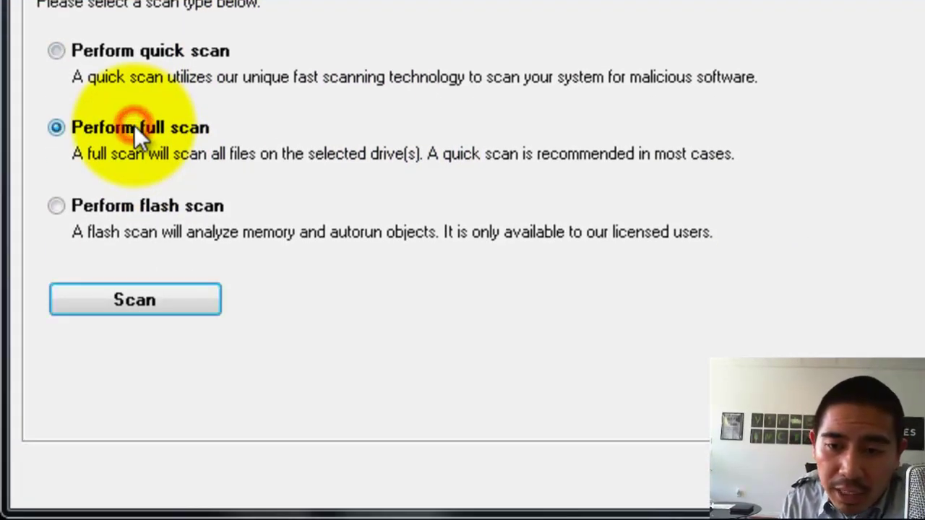
pyautogui.click(159, 297)
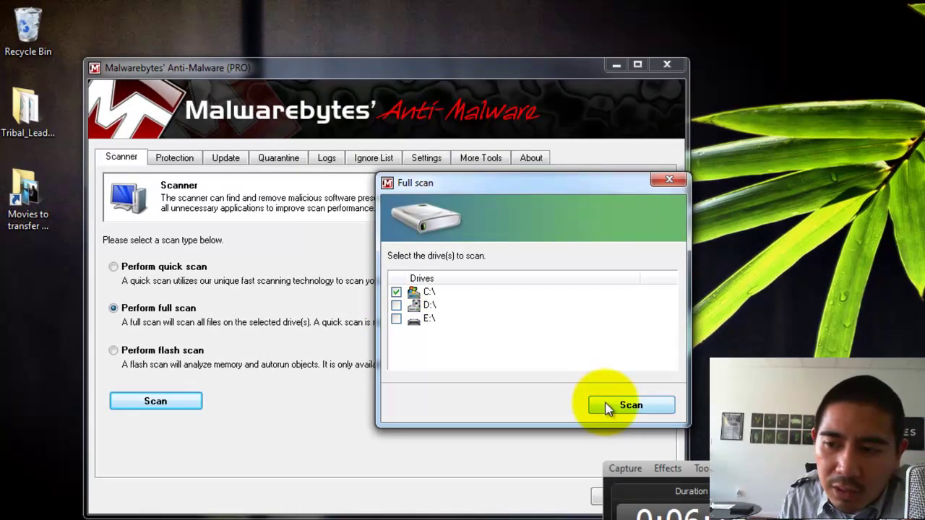
pyautogui.click(670, 179)
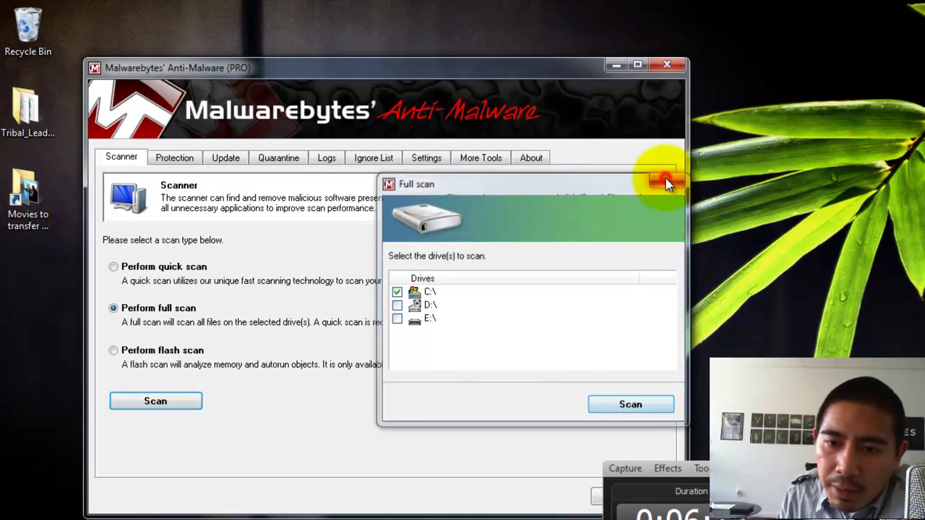
pyautogui.click(113, 266)
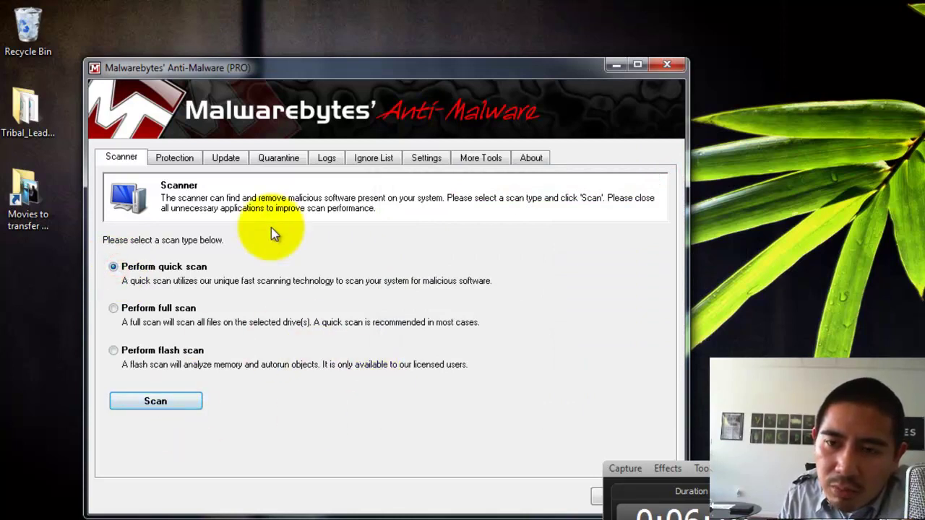
# Start a flash scan from the Scanner tab.
pyautogui.moveTo(292, 72); pyautogui.dragTo(273, 38)
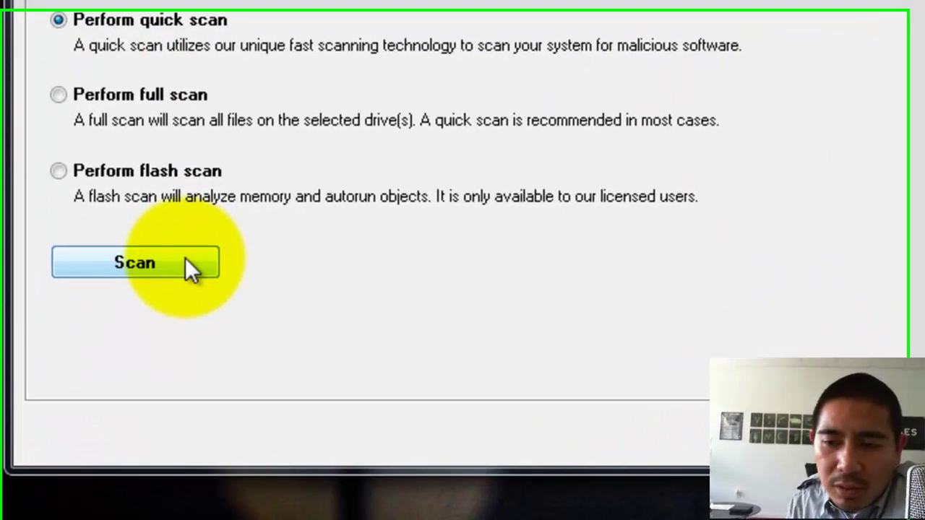
pyautogui.click(184, 336)
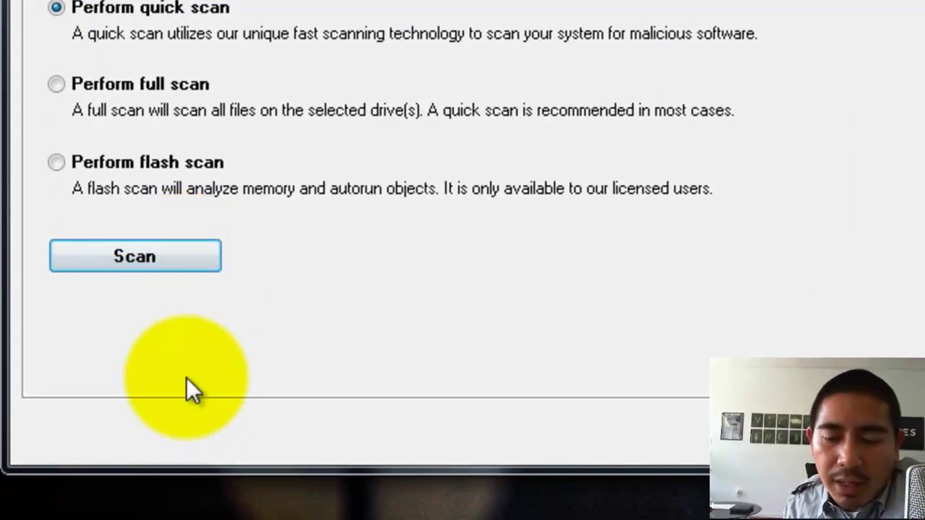
pyautogui.click(120, 163)
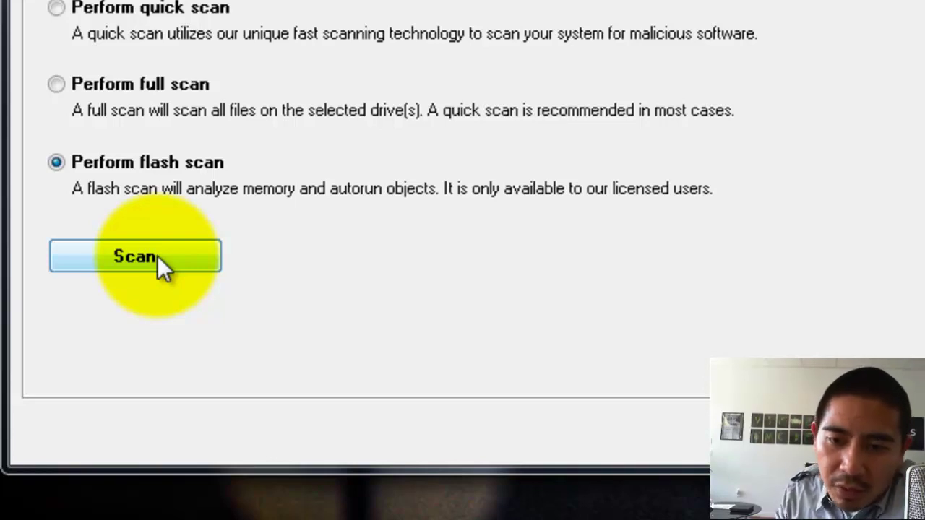
pyautogui.click(157, 256)
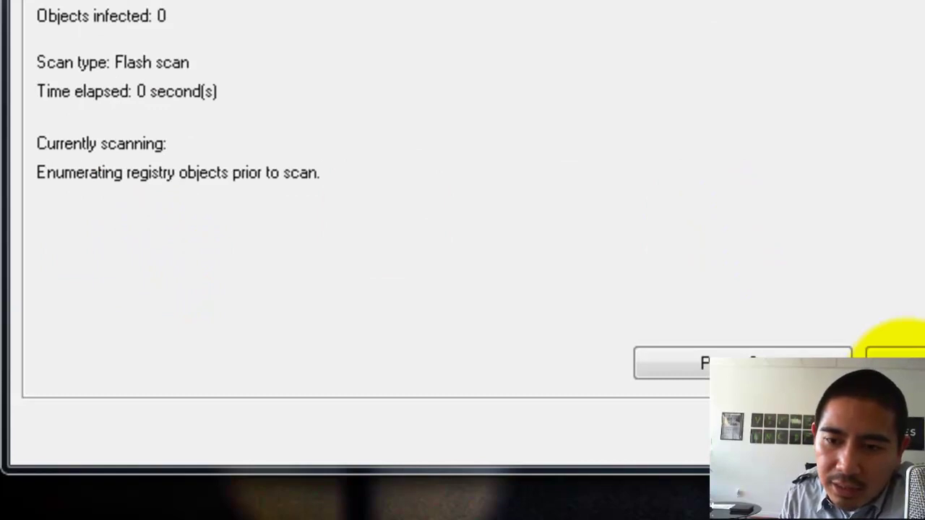
# Abort the running flash scan and dismiss the message reporting no malicious items.
pyautogui.click(912, 365)
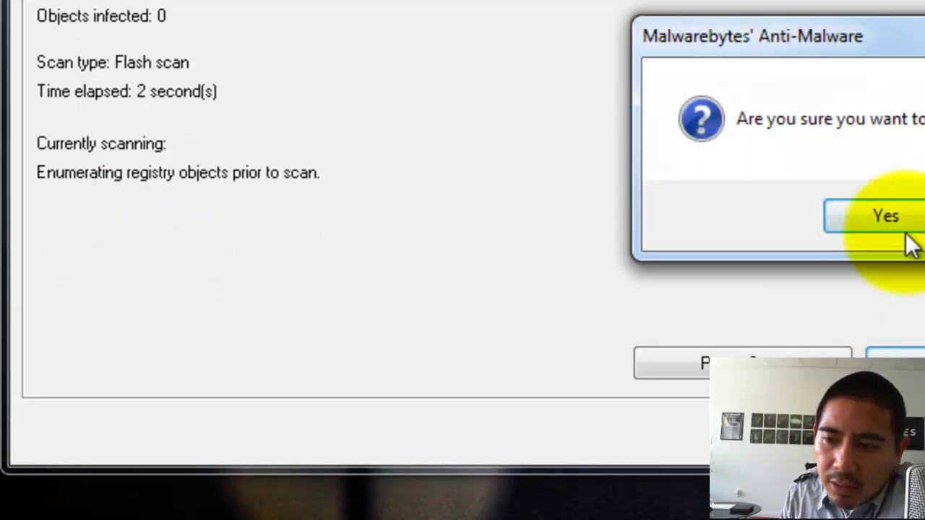
pyautogui.click(893, 210)
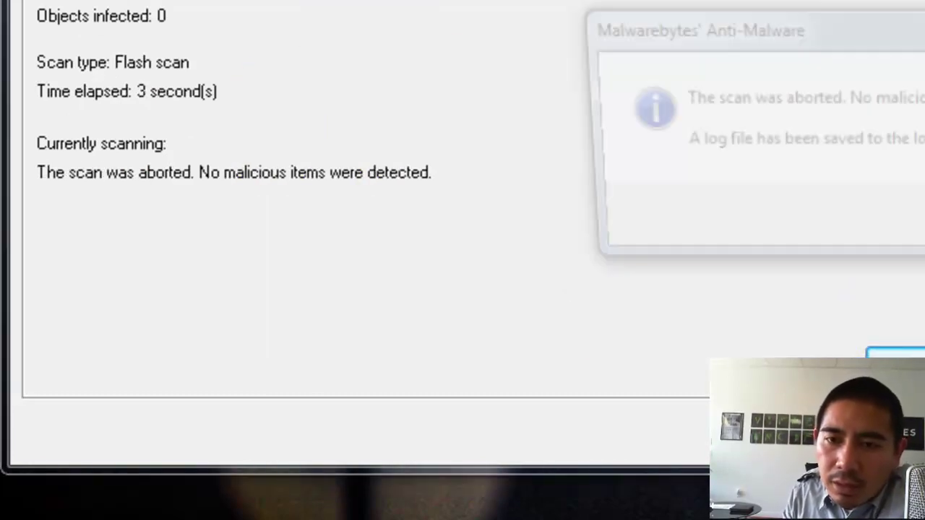
pyautogui.click(530, 116)
pyautogui.press('Return')
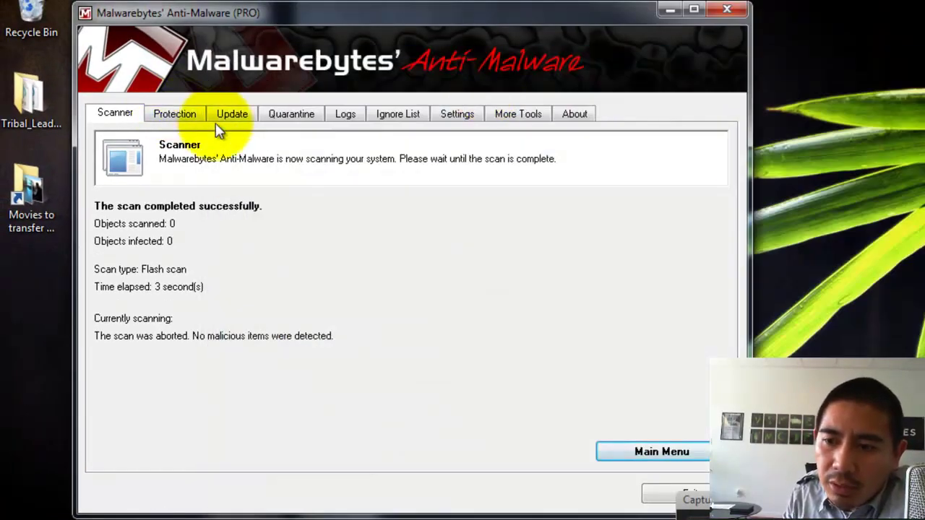
# Run a quick scan and acknowledge its completion: 180680 objects scanned, 0 infected.
pyautogui.click(173, 116)
pyautogui.click(114, 114)
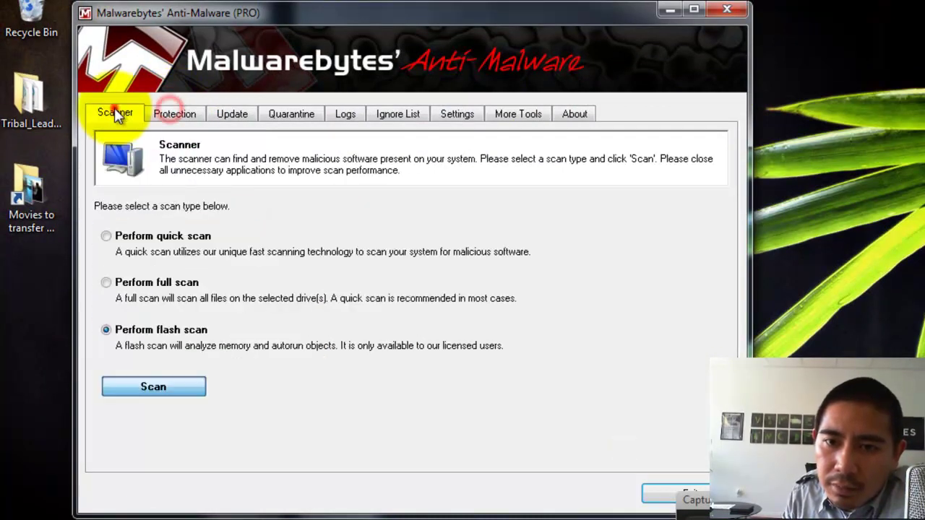
pyautogui.click(129, 244)
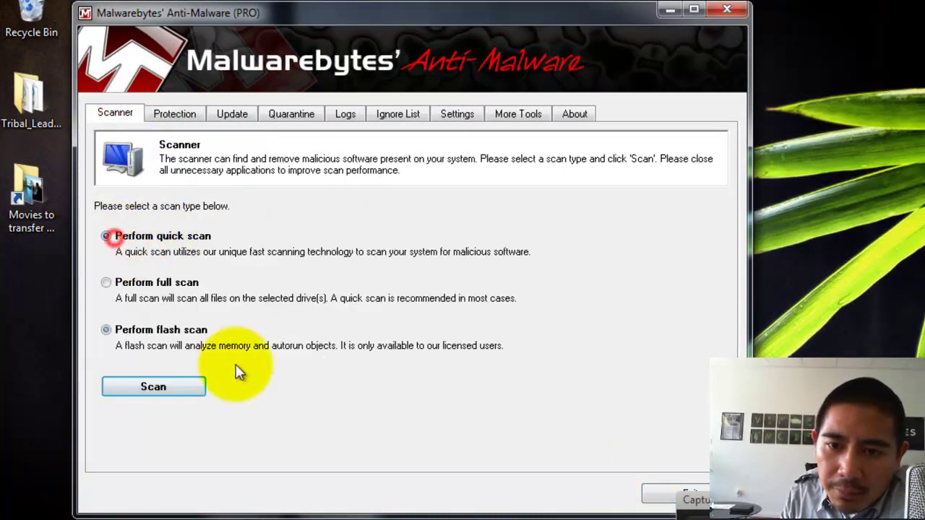
pyautogui.click(159, 390)
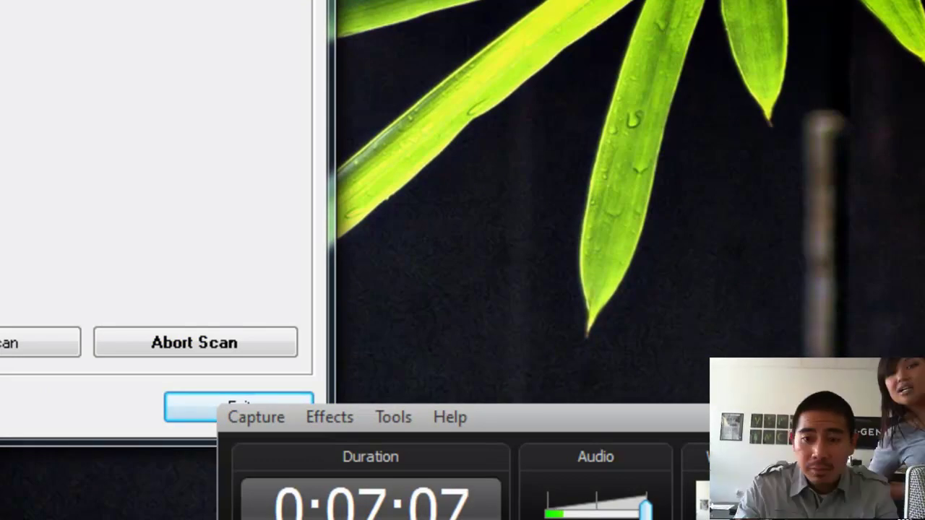
pyautogui.hotkey('alt', 'Tab')
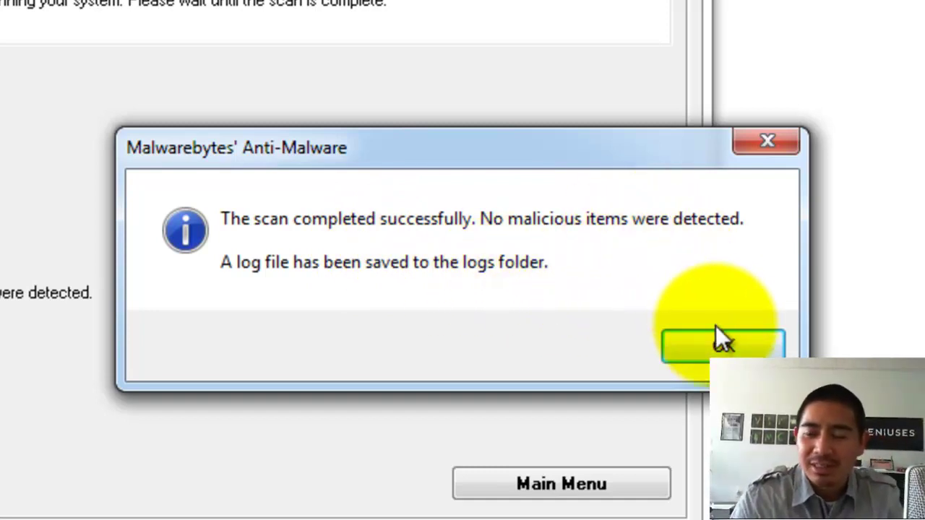
pyautogui.click(664, 344)
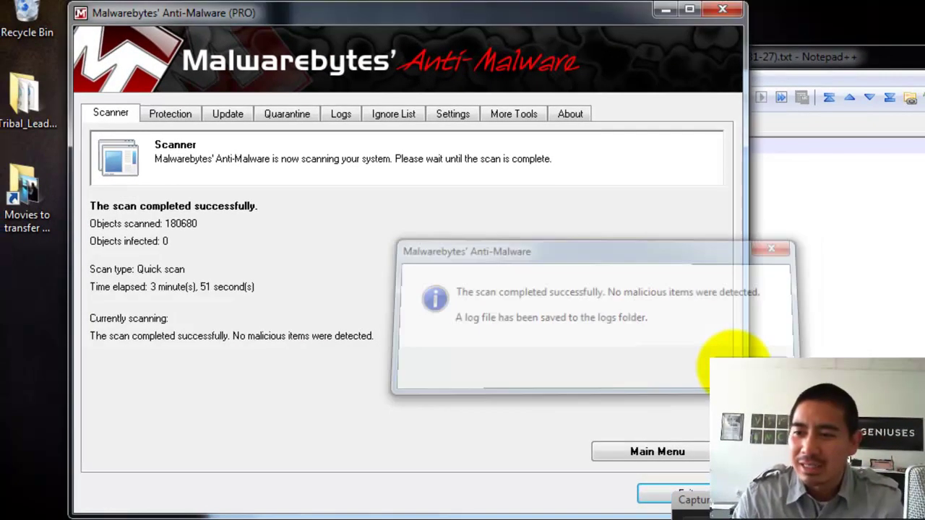
# Return from the quick-scan results page to the scanner's Main Menu.
pyautogui.click(526, 438)
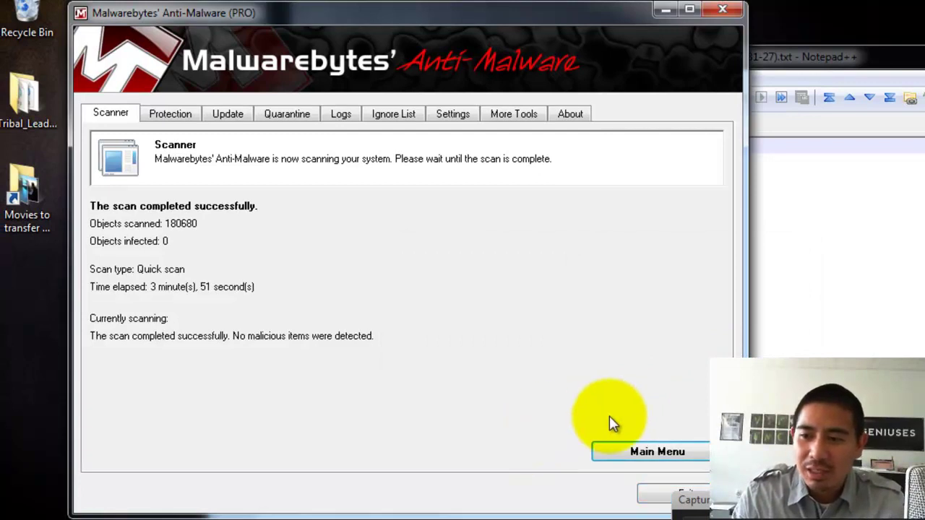